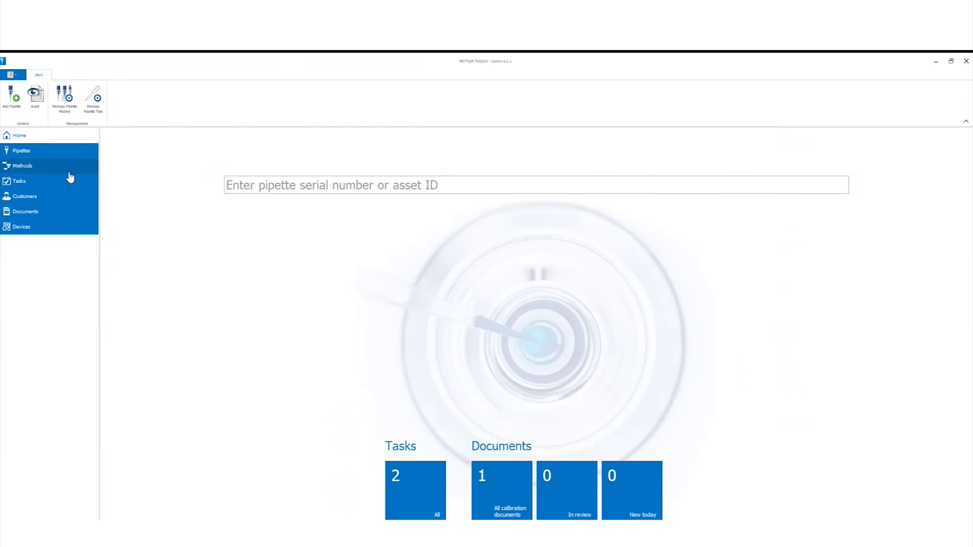
# Open the Pipettes list from the left navigation pane
pyautogui.click(53, 158)
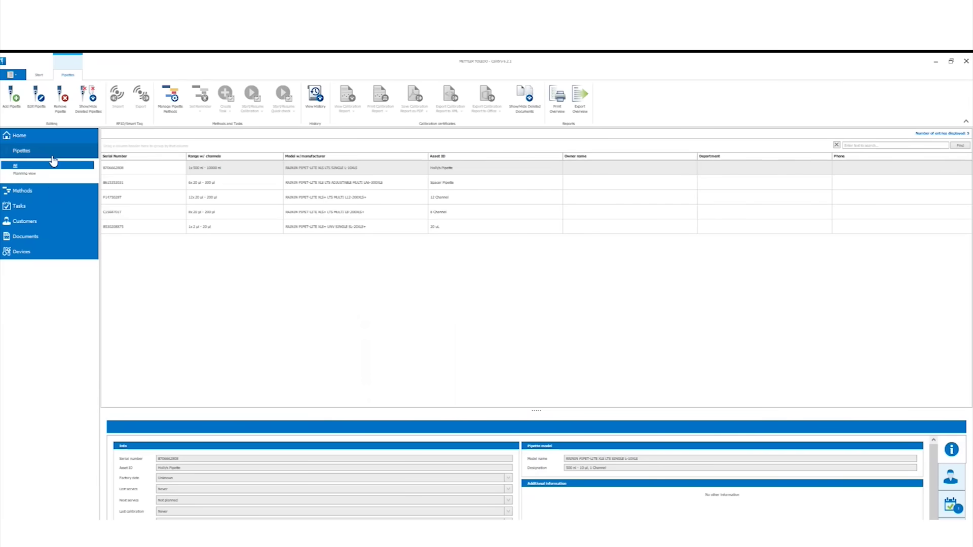
# Select 12-channel pipette F1475028T and continue its As Returned calibration setup
pyautogui.click(220, 198)
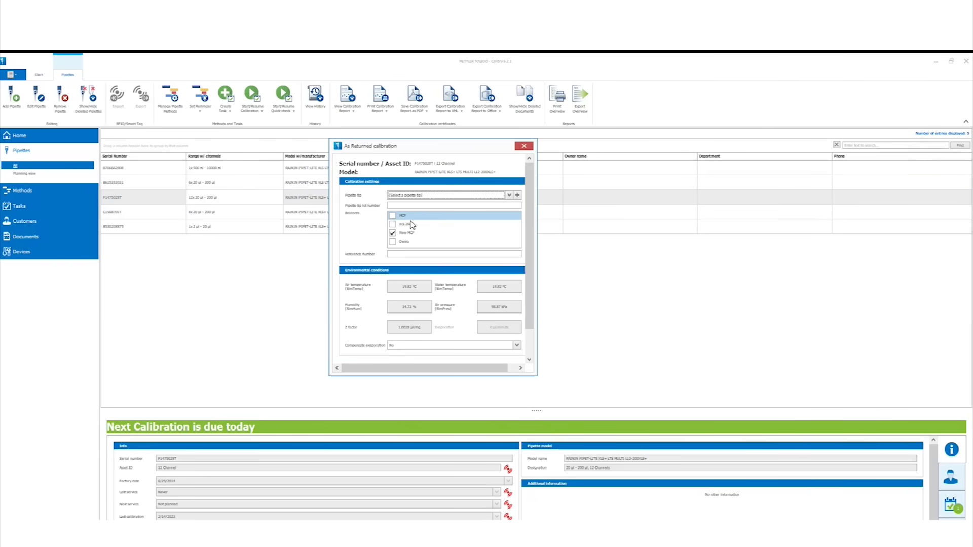
pyautogui.scroll(-2, 448, 271)
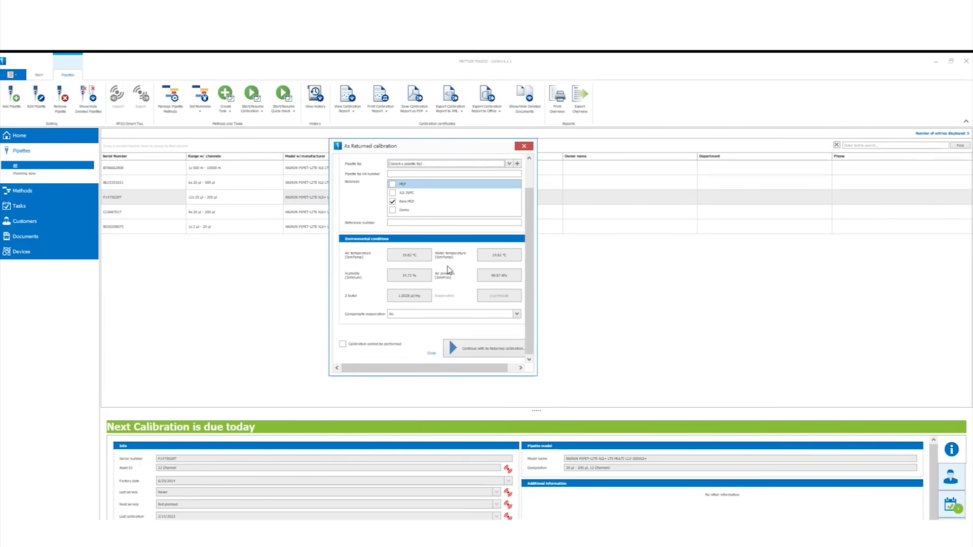
pyautogui.click(490, 348)
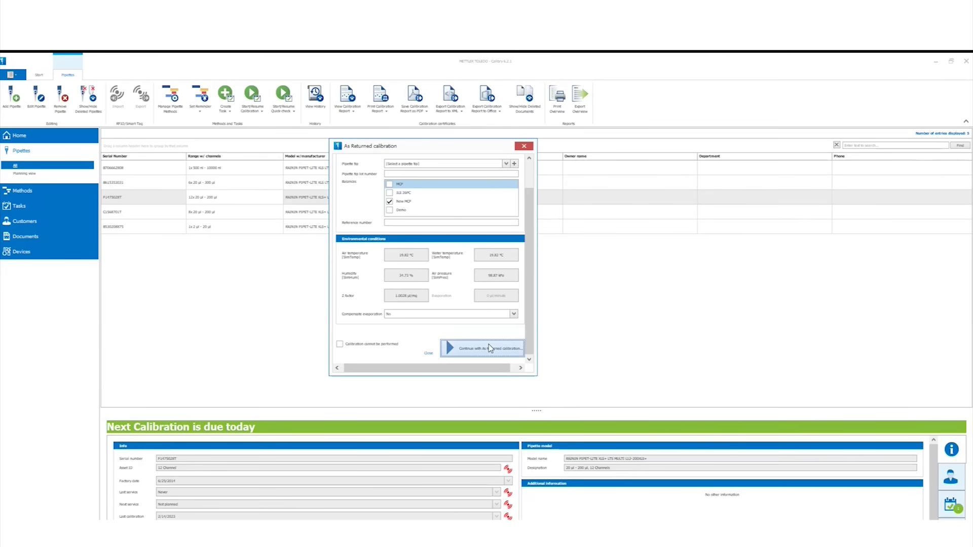